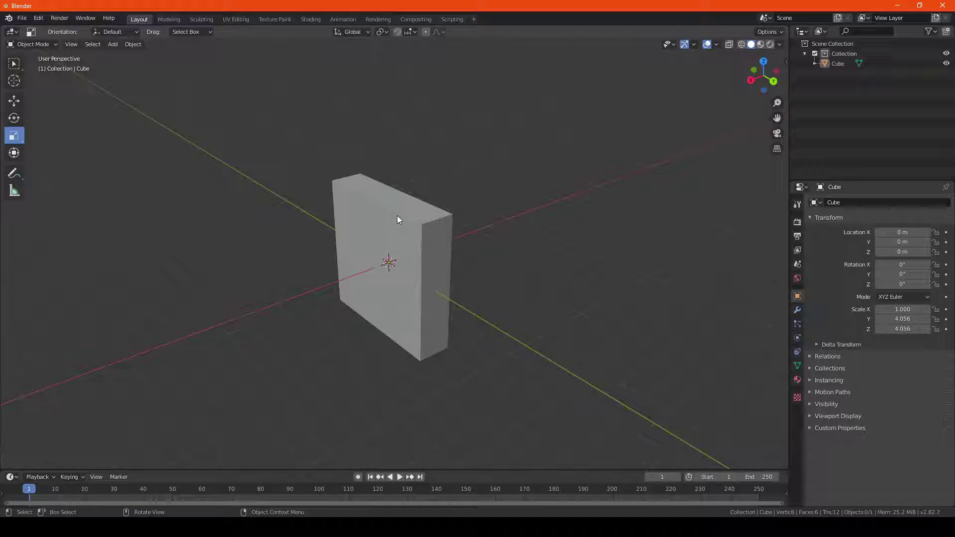
# - Inspect the flat box model in Blender by selecting it and orbiting the view
pyautogui.click(417, 258)
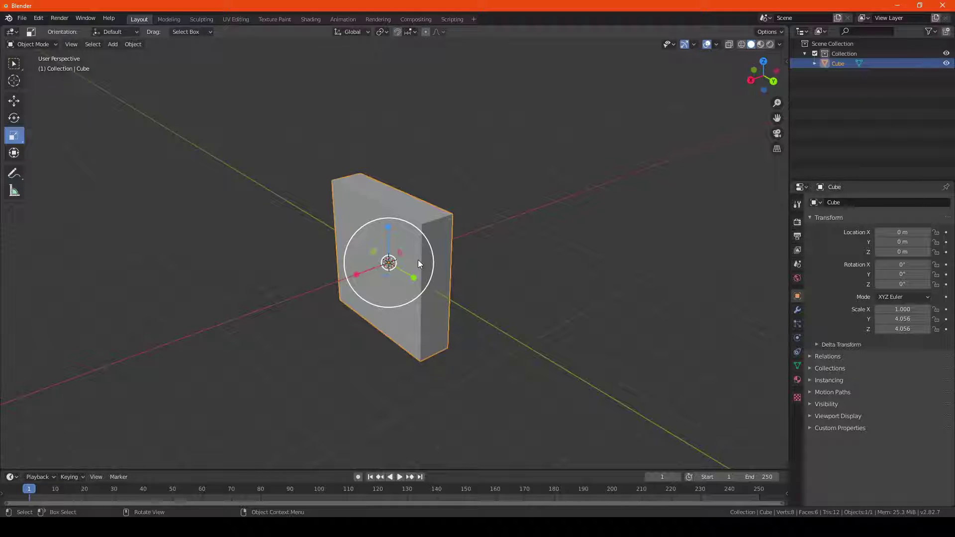
pyautogui.click(480, 201)
pyautogui.moveTo(480, 201)
pyautogui.mouseDown(button='middle')
pyautogui.moveTo(462, 244)
pyautogui.moveTo(384, 258)
pyautogui.moveTo(366, 294)
pyautogui.moveTo(432, 273)
pyautogui.mouseUp(button='middle')
pyautogui.moveTo(488, 314); pyautogui.dragTo(435, 347, button='middle')
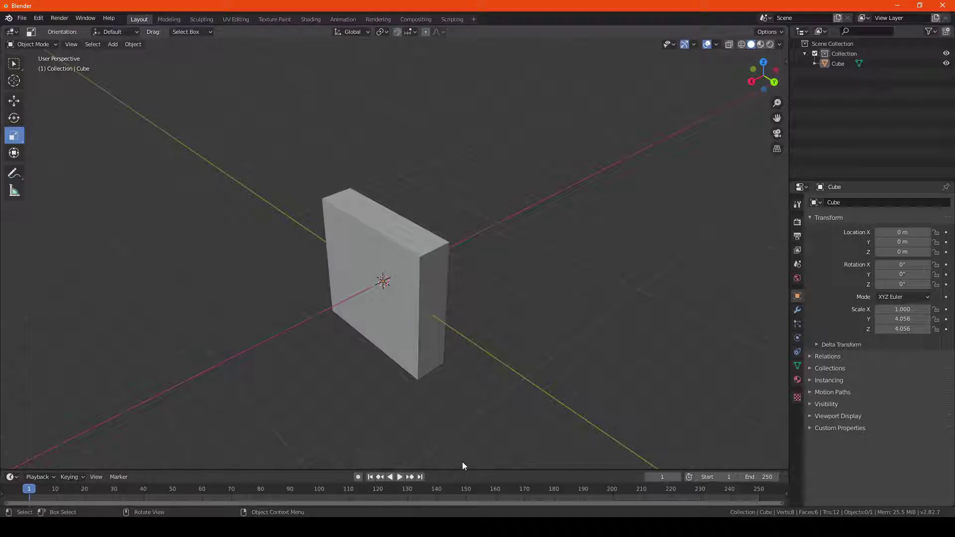
pyautogui.click(406, 286)
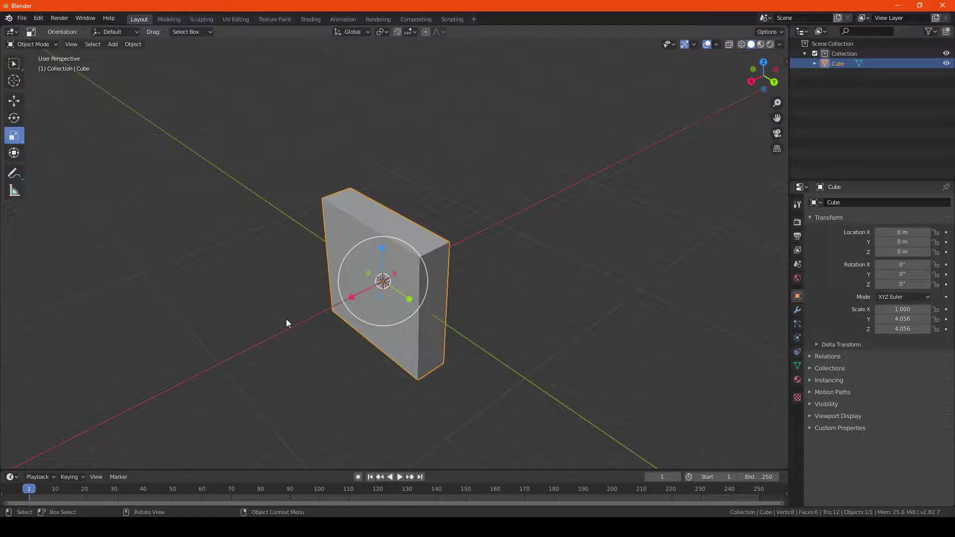
pyautogui.click(325, 167)
pyautogui.moveTo(380, 273); pyautogui.dragTo(380, 285, button='middle')
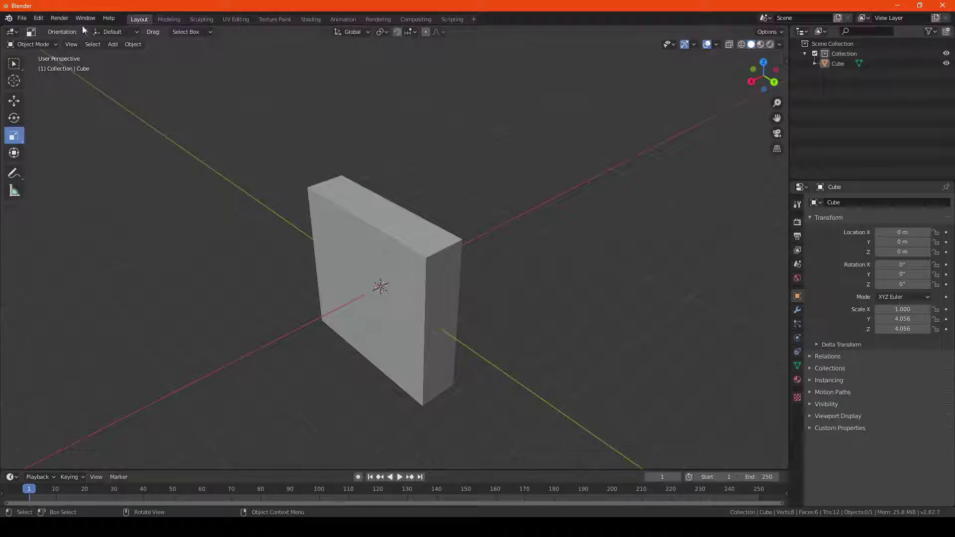
# - Export the box as an FBX file named Box.fbx in the Desktop folder
pyautogui.click(22, 19)
pyautogui.moveTo(37, 162)
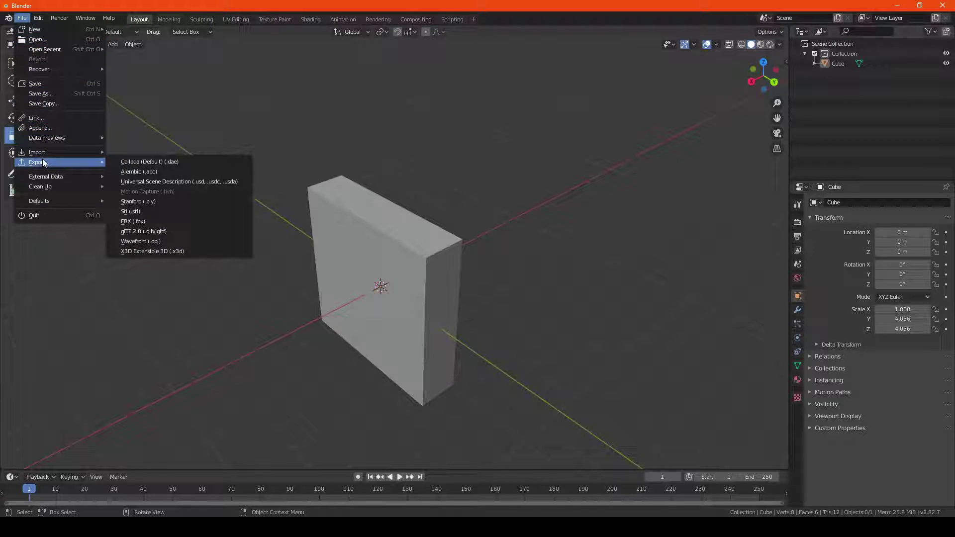
pyautogui.click(133, 222)
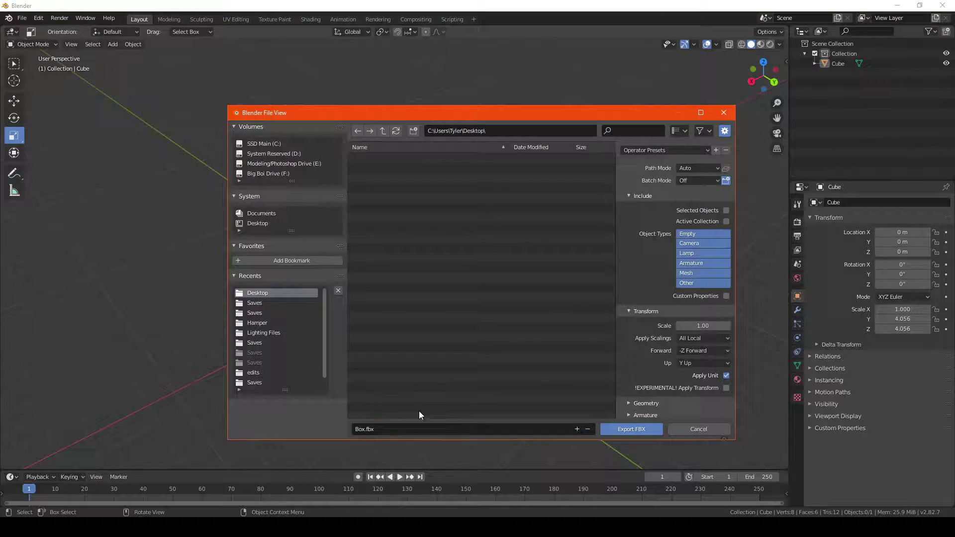
pyautogui.click(359, 430)
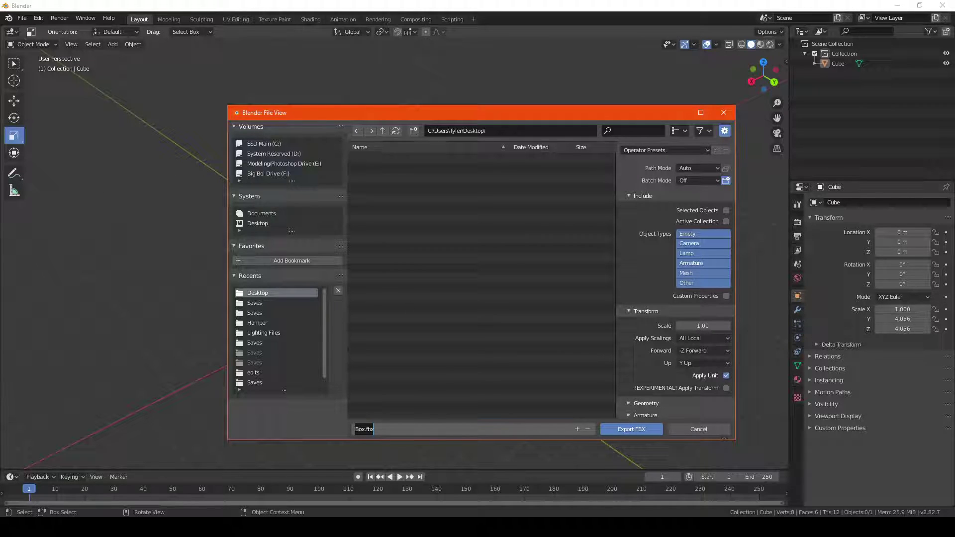
pyautogui.click(366, 429)
pyautogui.press('Home')
pyautogui.click(628, 427)
pyautogui.moveTo(503, 345)
pyautogui.mouseDown(button='middle')
pyautogui.moveTo(426, 380)
pyautogui.moveTo(684, 388)
pyautogui.mouseUp(button='middle')
# - Switch to Maya and import Box.fbx from the Desktop bookmark
pyautogui.click(560, 498)
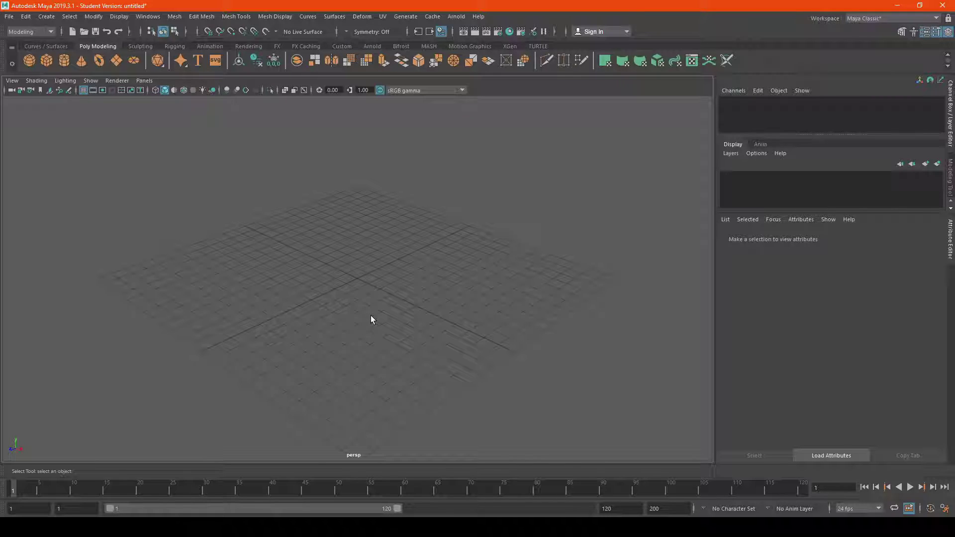
pyautogui.keyDown('alt'); pyautogui.moveTo(342, 257); pyautogui.dragTo(401, 265); pyautogui.keyUp('alt')
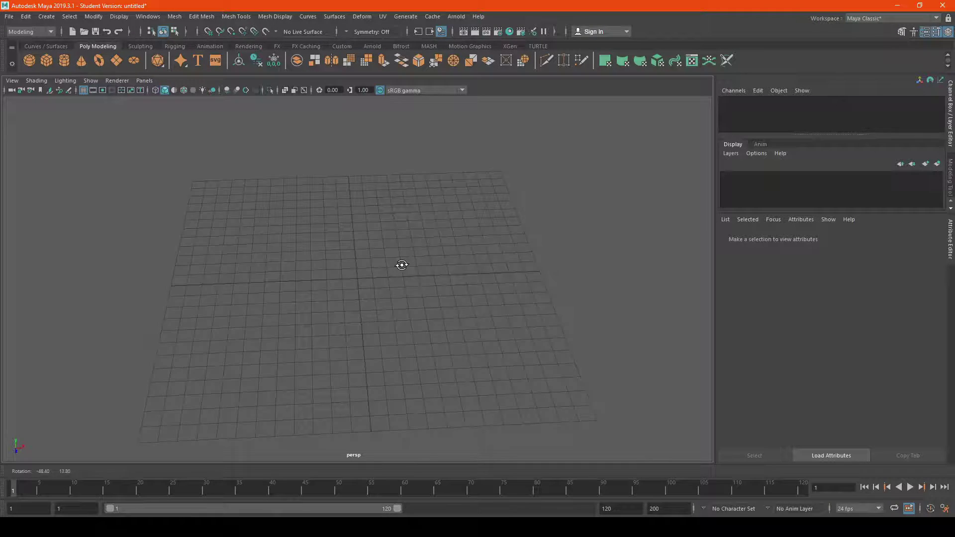
pyautogui.click(9, 16)
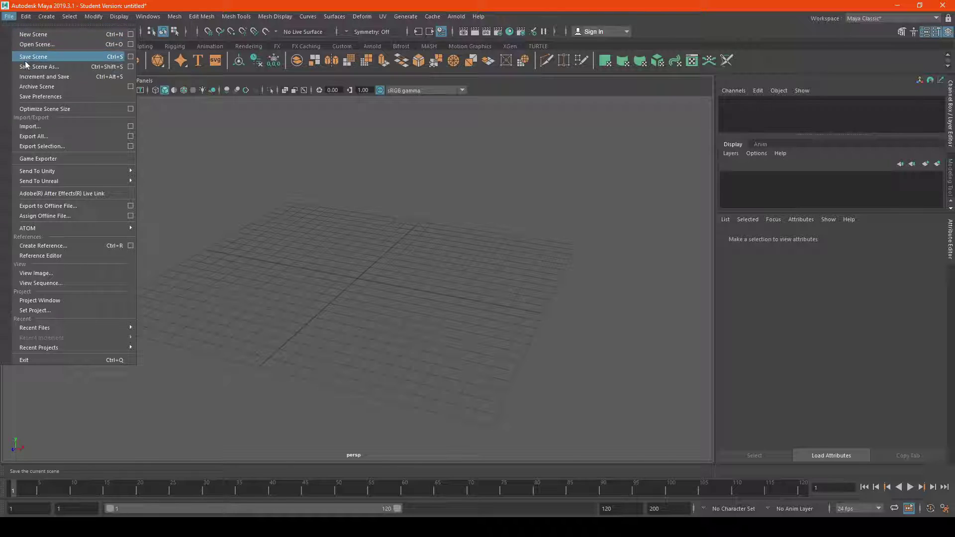
pyautogui.click(51, 127)
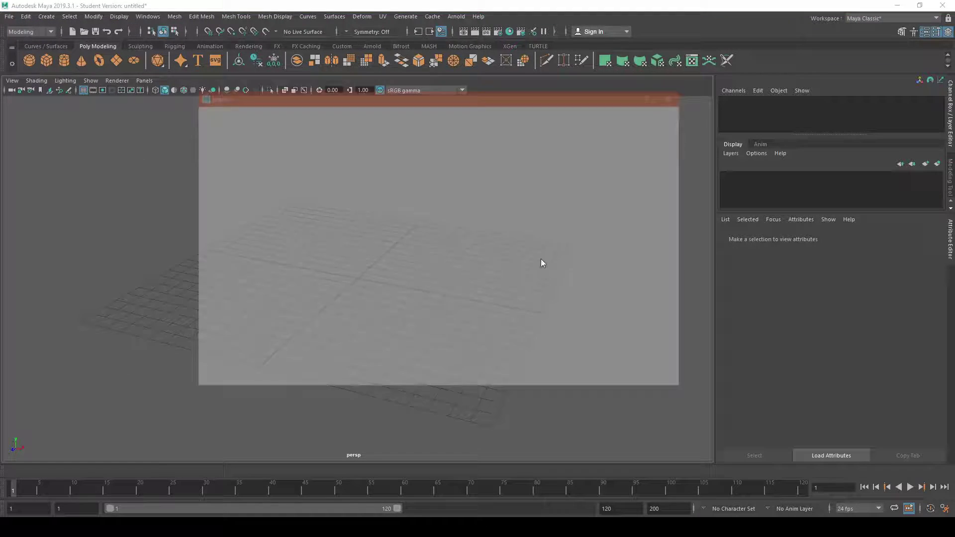
pyautogui.click(212, 143)
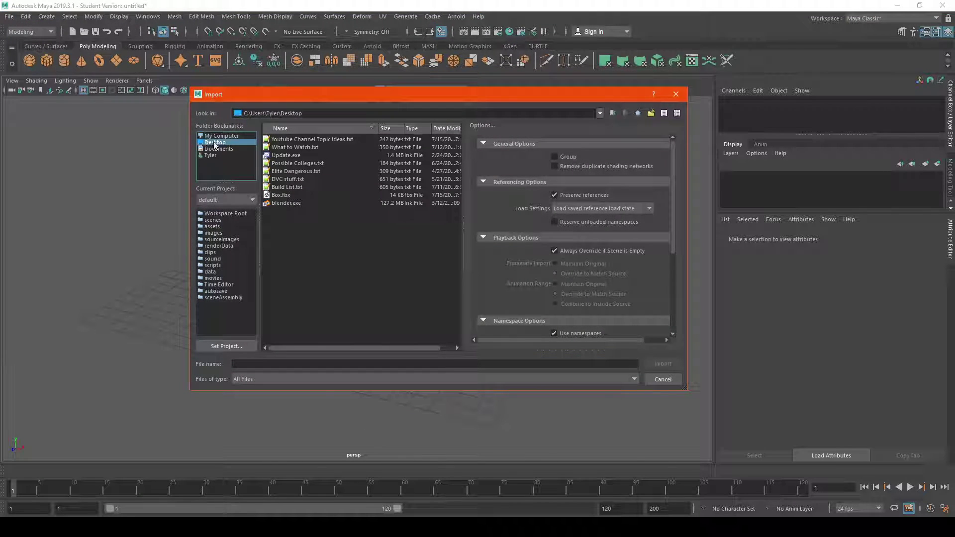
pyautogui.doubleClick(287, 195)
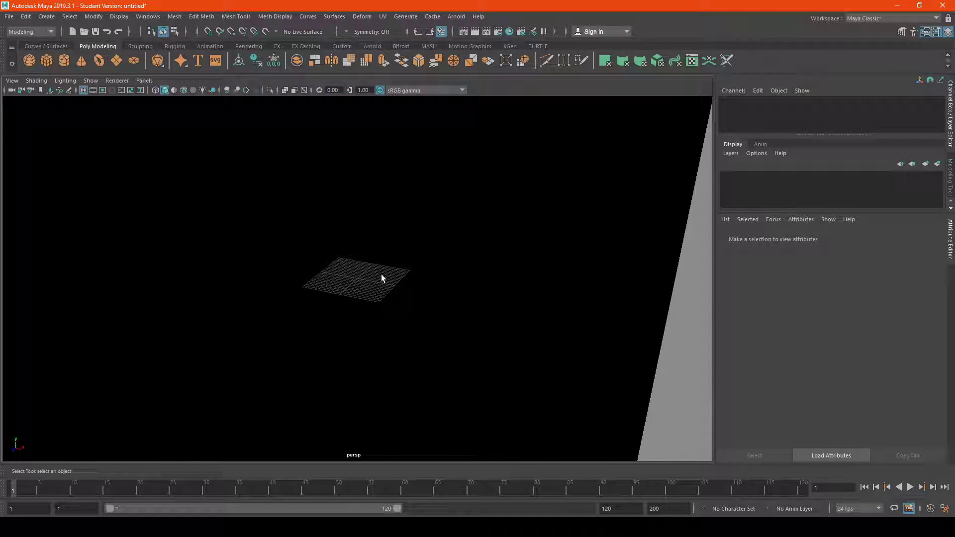
# - Select and frame the imported Cube, tumble around it, and pick the Move Tool
pyautogui.press('f')
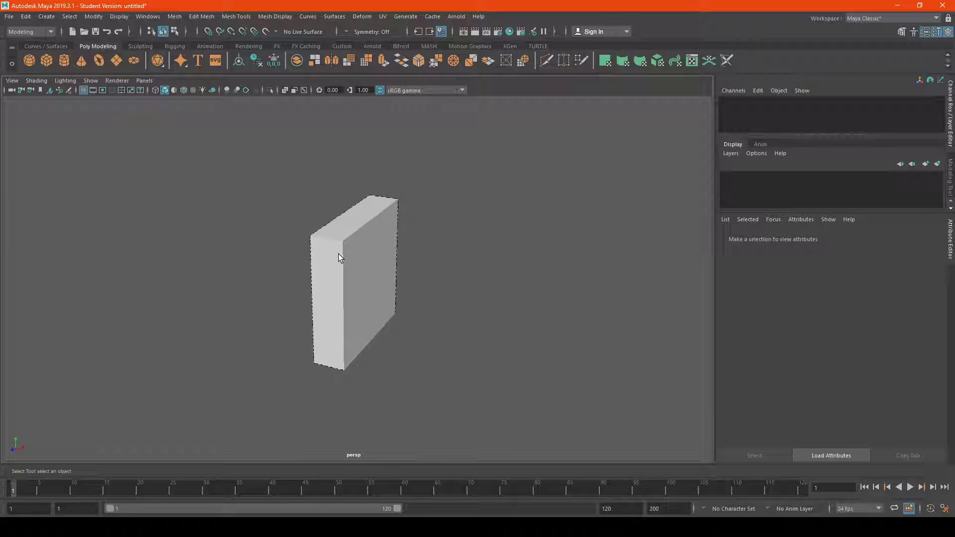
pyautogui.click(337, 254)
pyautogui.press('f')
pyautogui.moveTo(349, 323)
pyautogui.keyDown('alt'); pyautogui.mouseDown()
pyautogui.moveTo(379, 266)
pyautogui.moveTo(405, 298)
pyautogui.moveTo(324, 214)
pyautogui.mouseUp(); pyautogui.keyUp('alt')
pyautogui.moveTo(259, 229)
pyautogui.keyDown('alt'); pyautogui.mouseDown()
pyautogui.moveTo(256, 241)
pyautogui.moveTo(371, 232)
pyautogui.moveTo(429, 246)
pyautogui.moveTo(303, 258)
pyautogui.moveTo(266, 235)
pyautogui.mouseUp(); pyautogui.keyUp('alt')
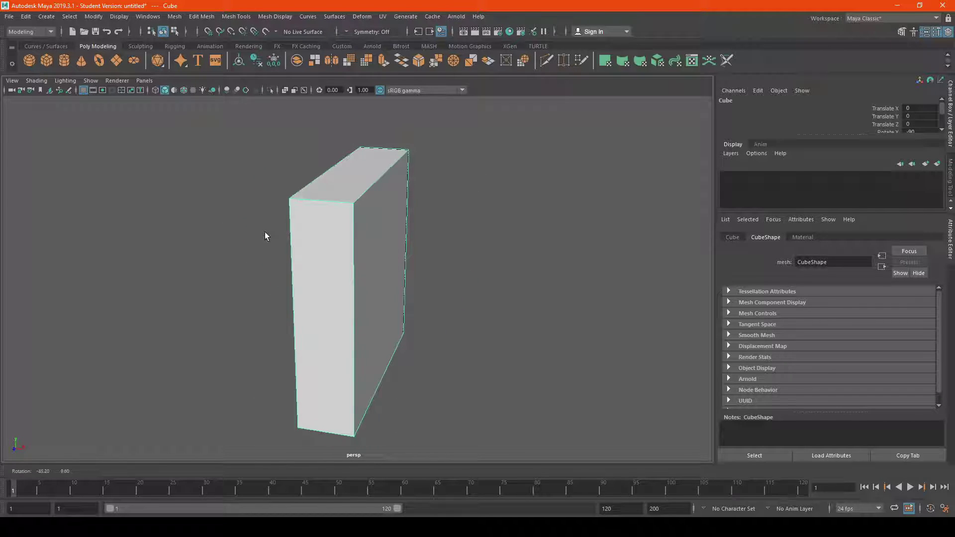
pyautogui.press('w')
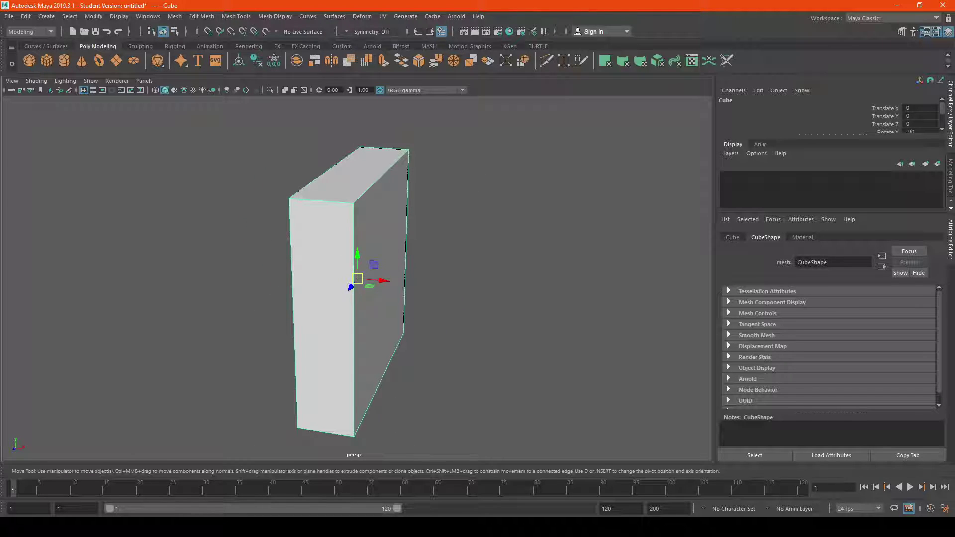